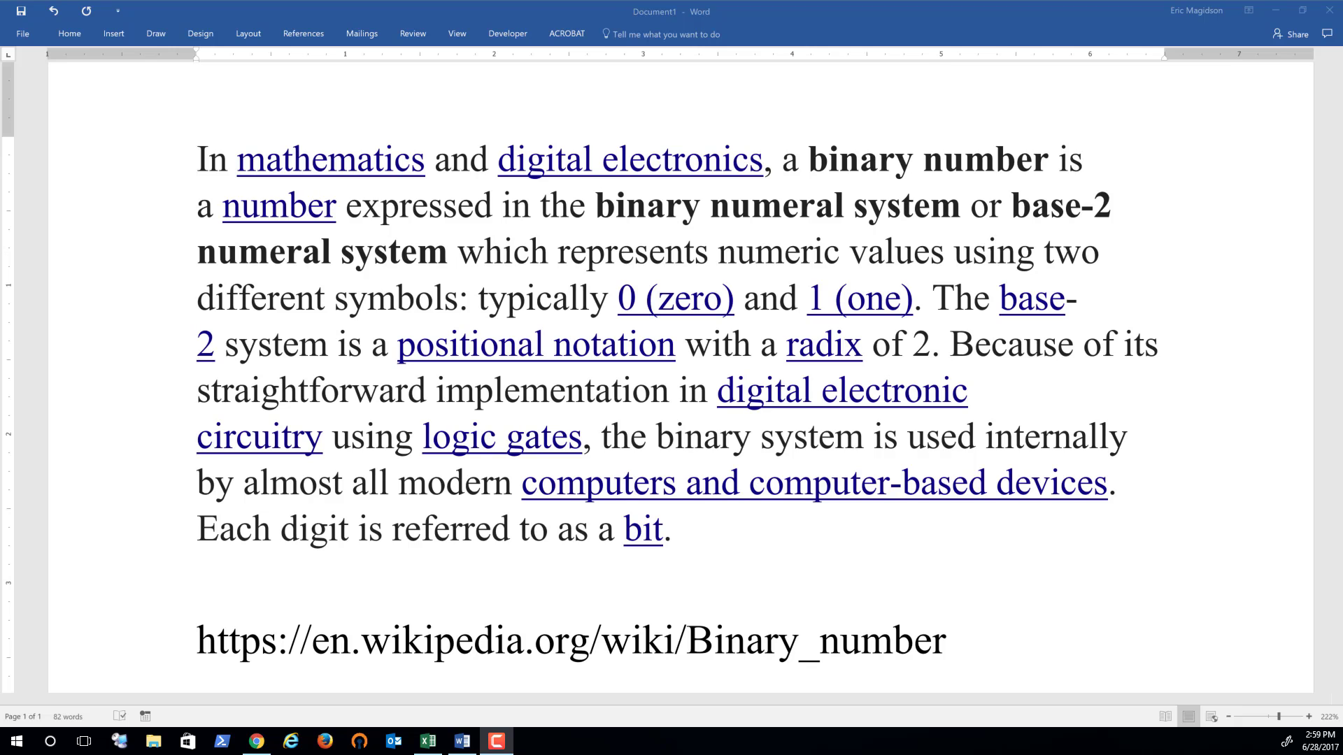
- Minimize Word to reveal the Binary Calculator.xlsx workbook in Excel
click(1276, 14)
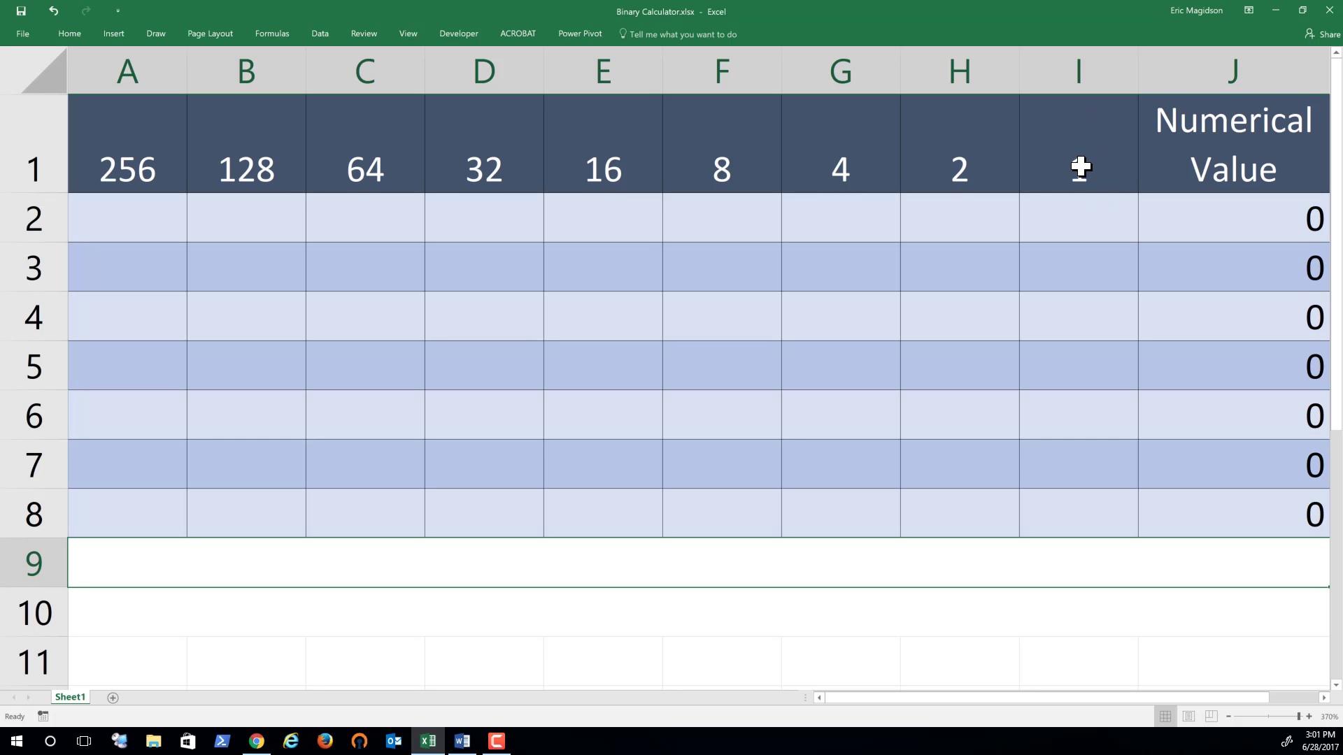
- Enter 1 in I2 and H2 so row 2 shows 1 then 3, then clear H2 again
click(1075, 219)
text(1)
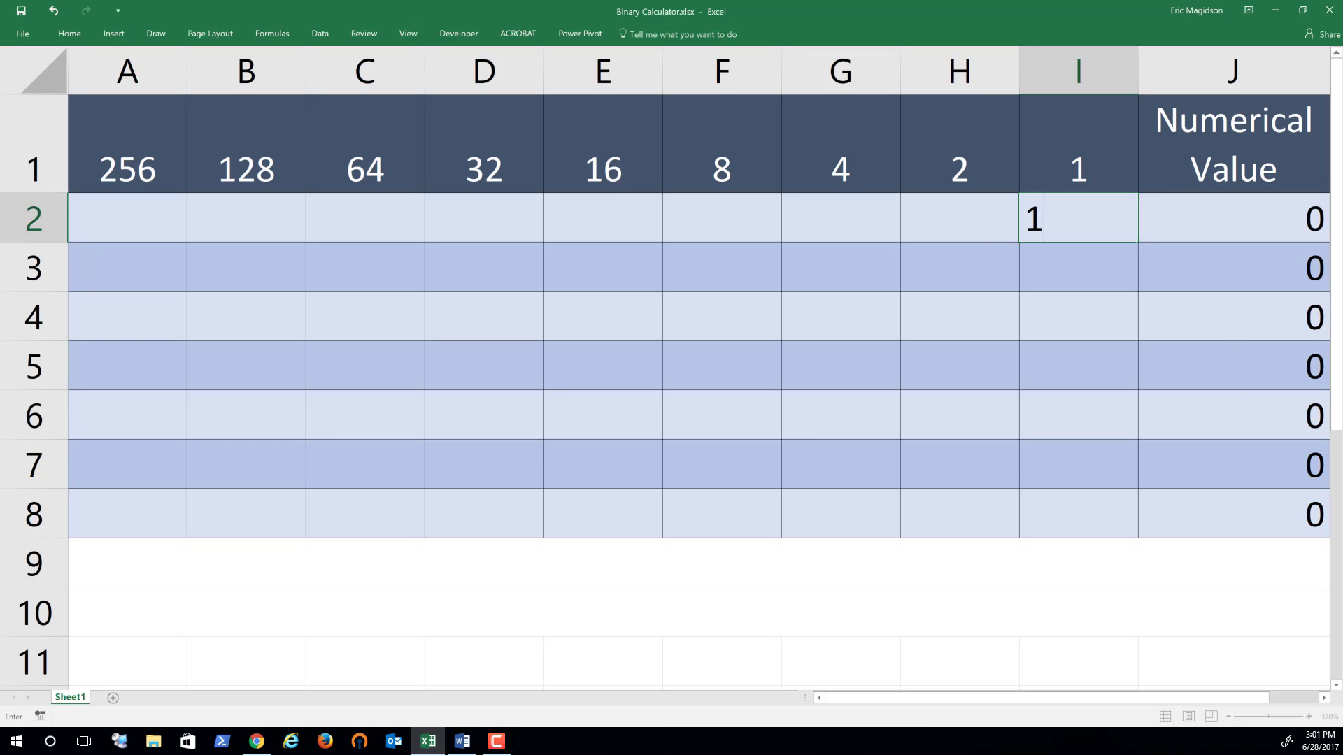
key(Return)
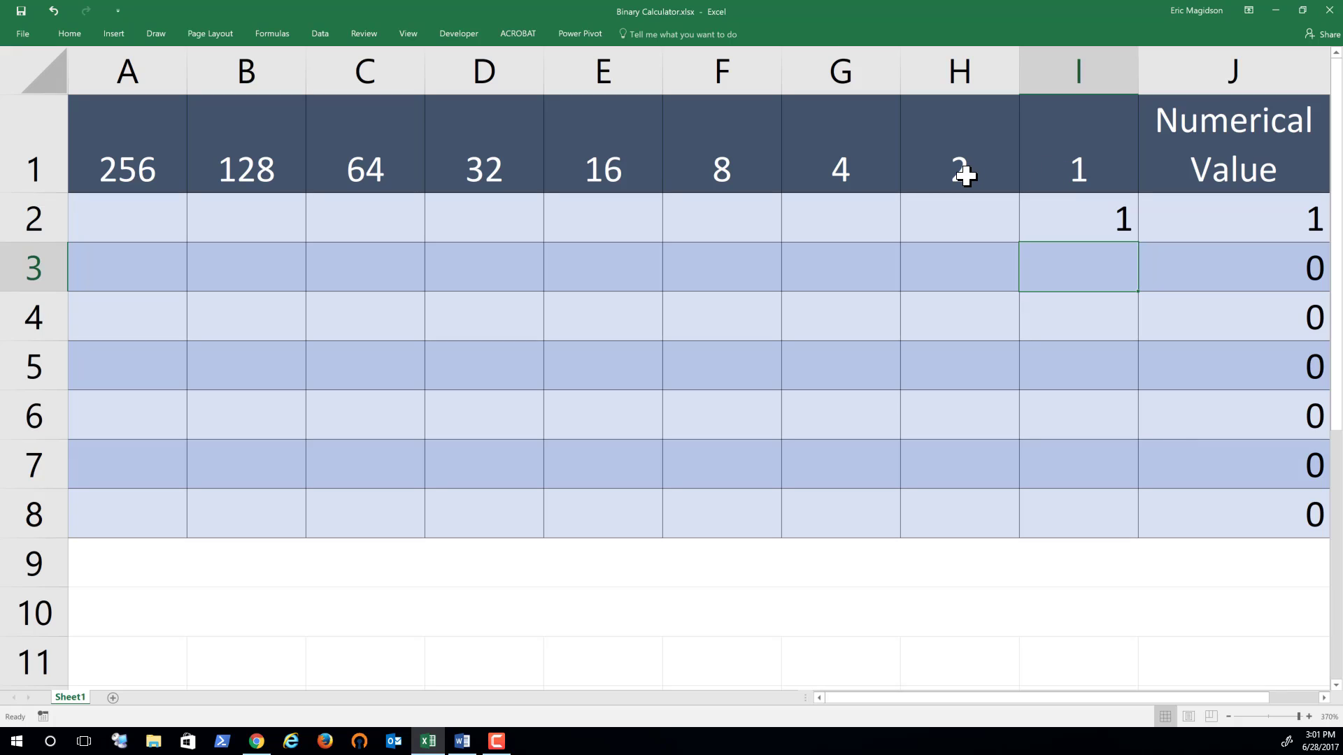
click(966, 213)
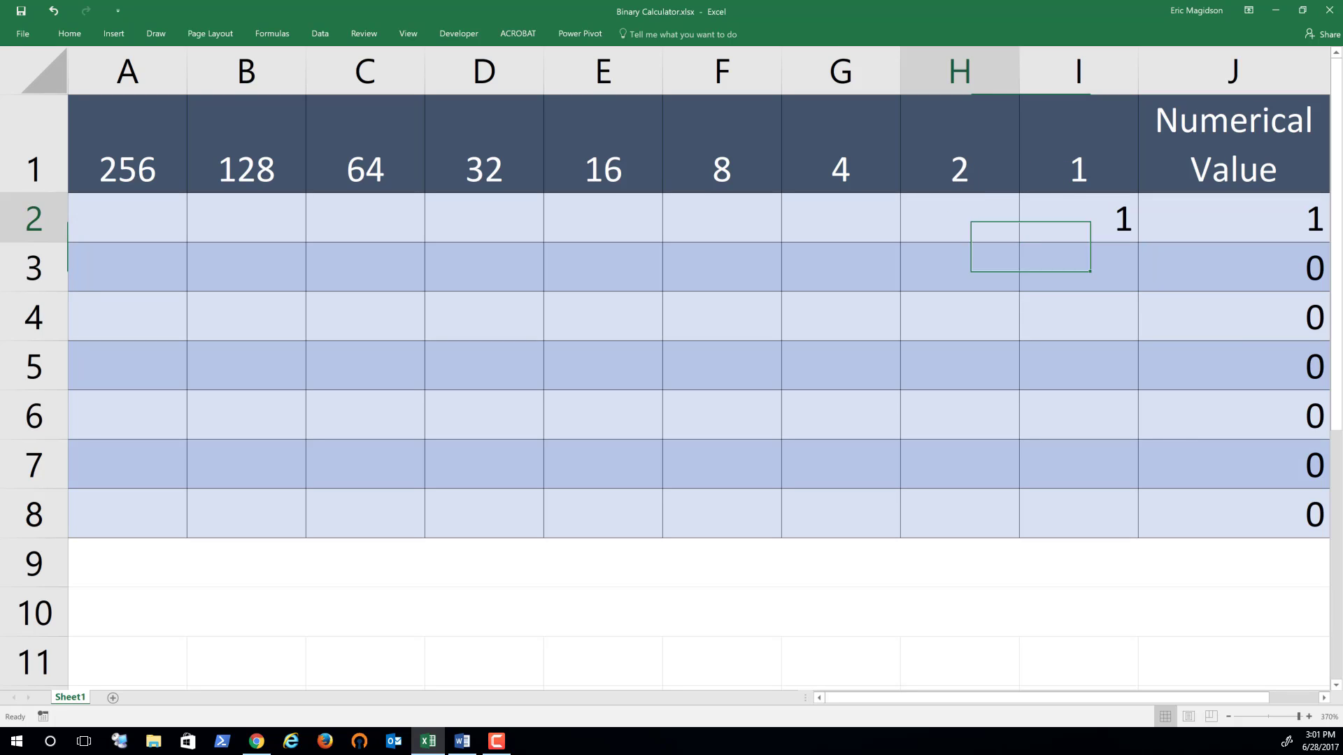
text(1)
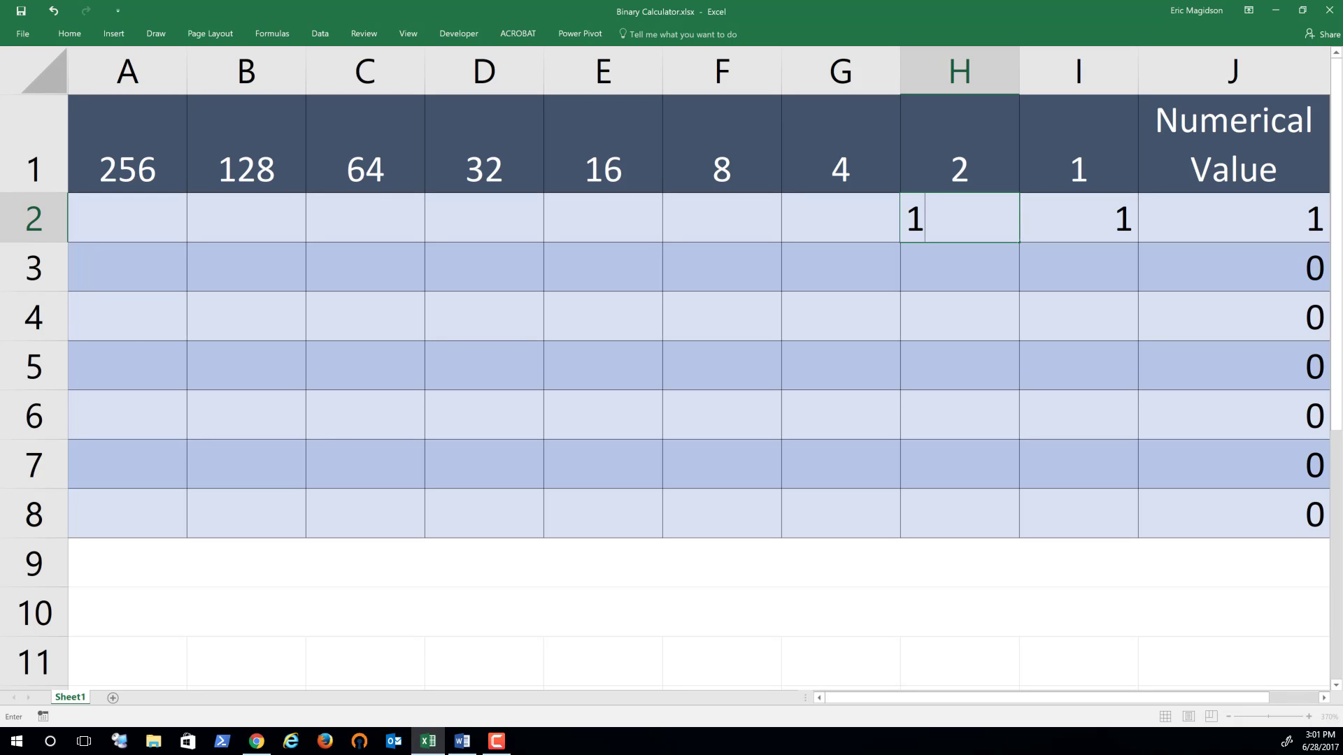
key(Return)
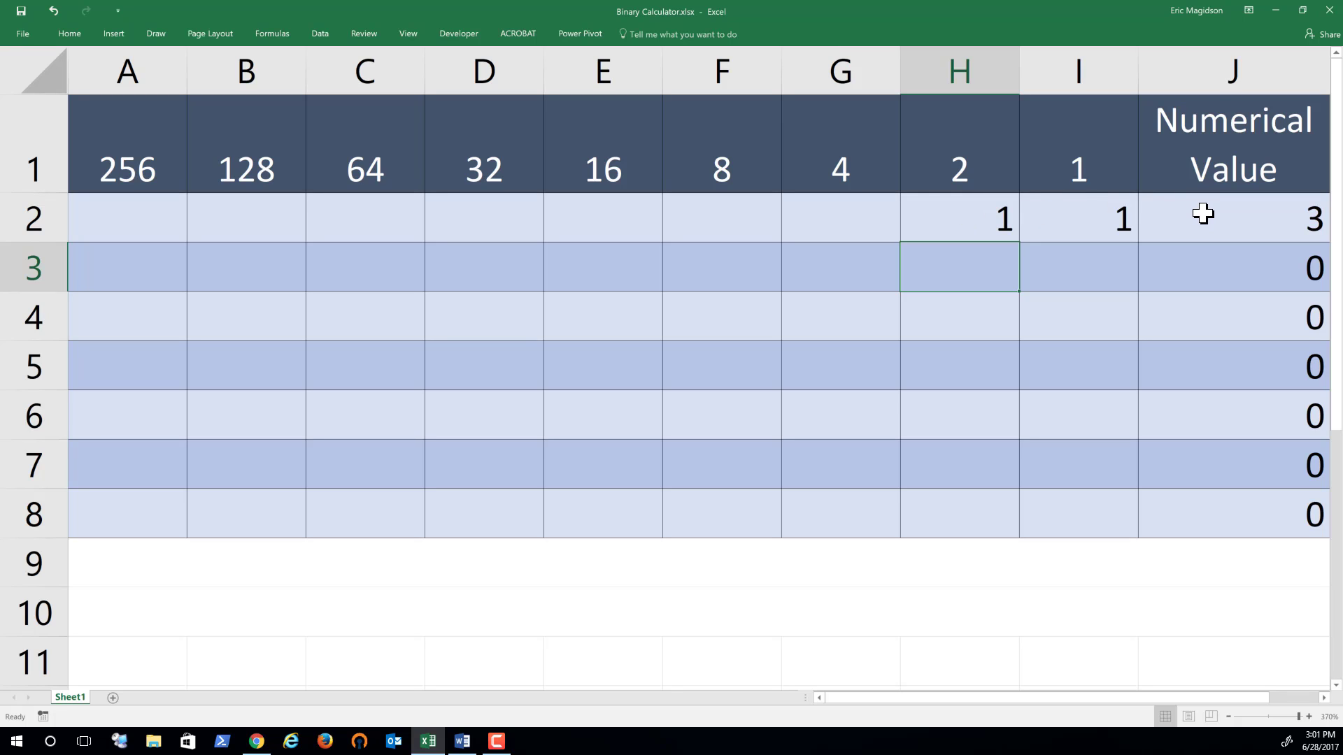
click(992, 212)
key(Delete)
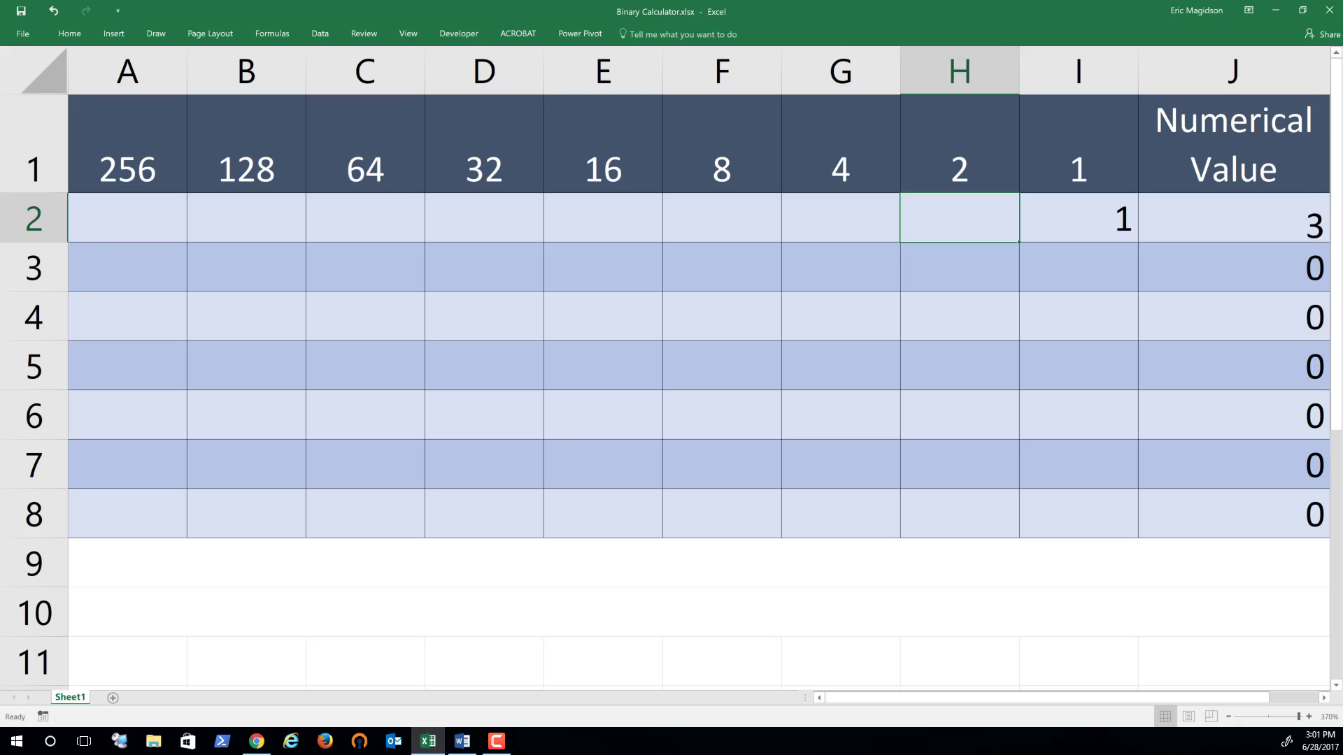
- Clear I2, then enter the bits 0, 0, 0, 1 across A2:D2
key(Right)
key(Delete)
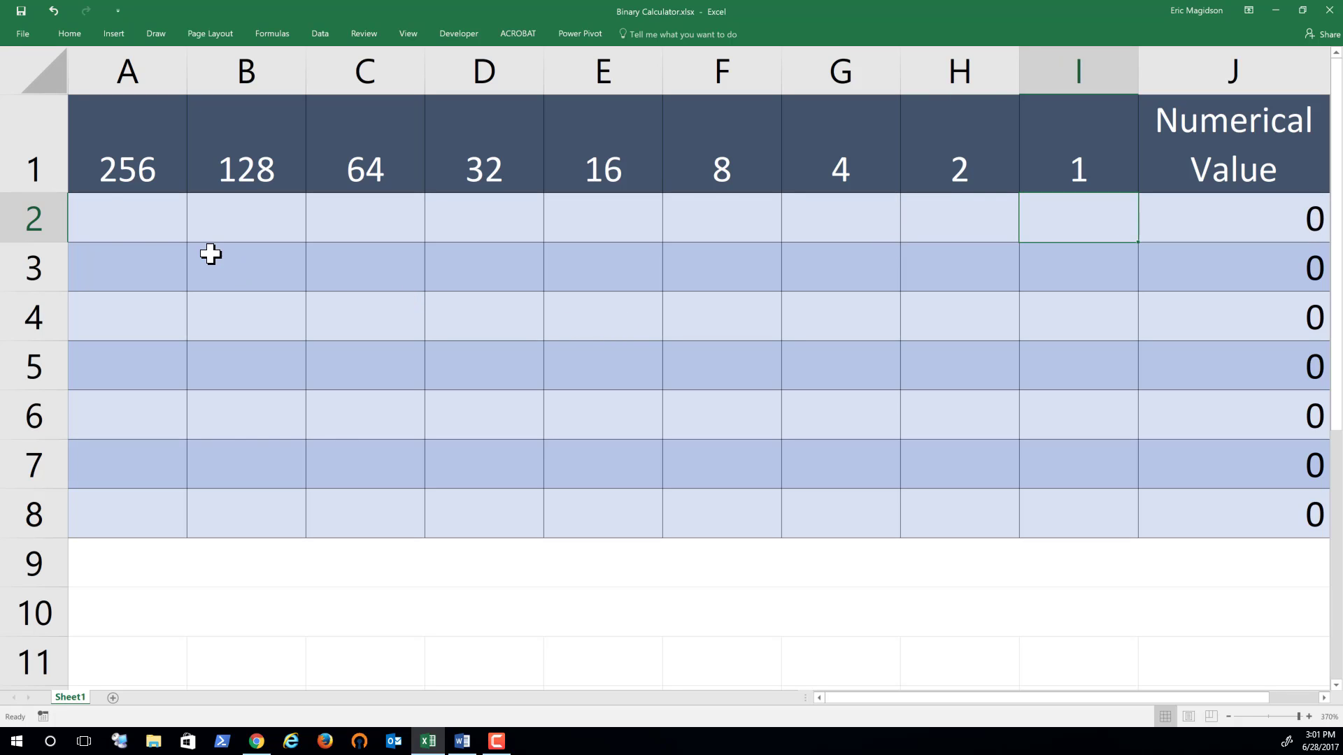
click(160, 229)
text(0)
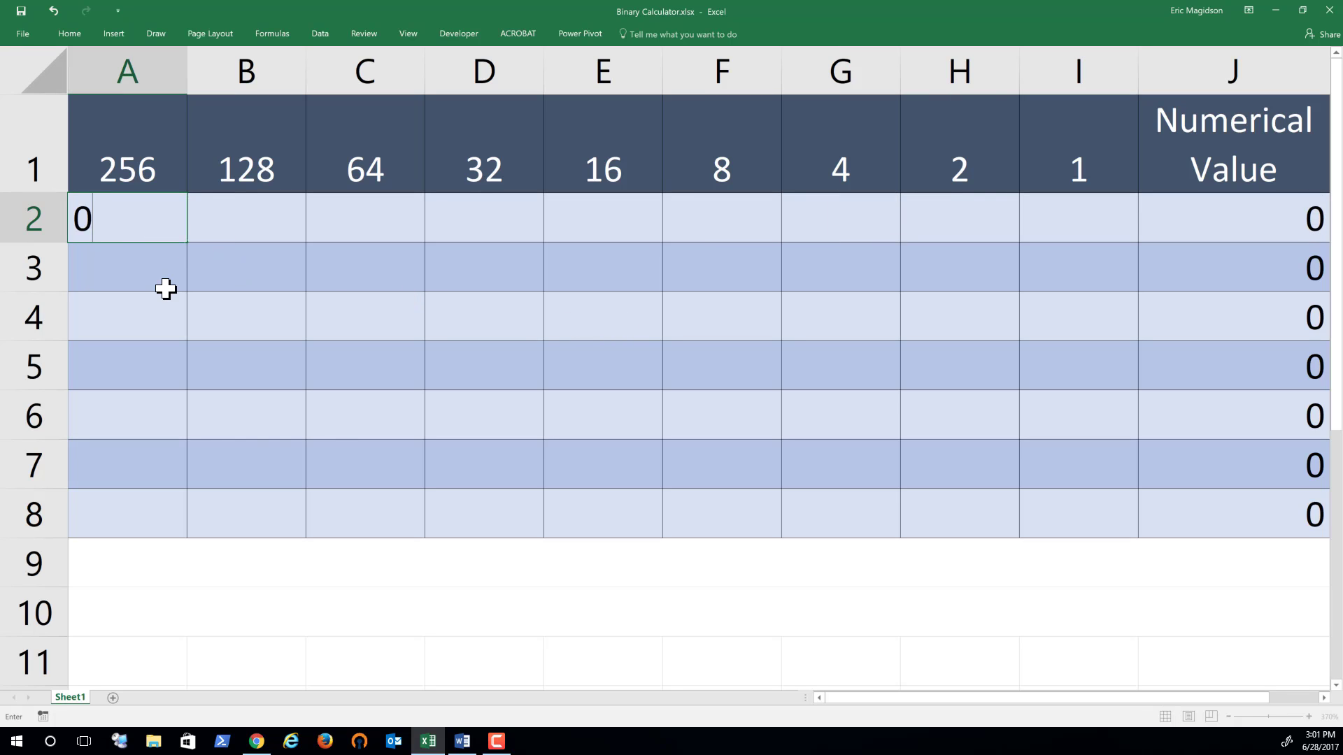
key(Tab)
text(0)
key(Tab)
text(0)
key(Tab)
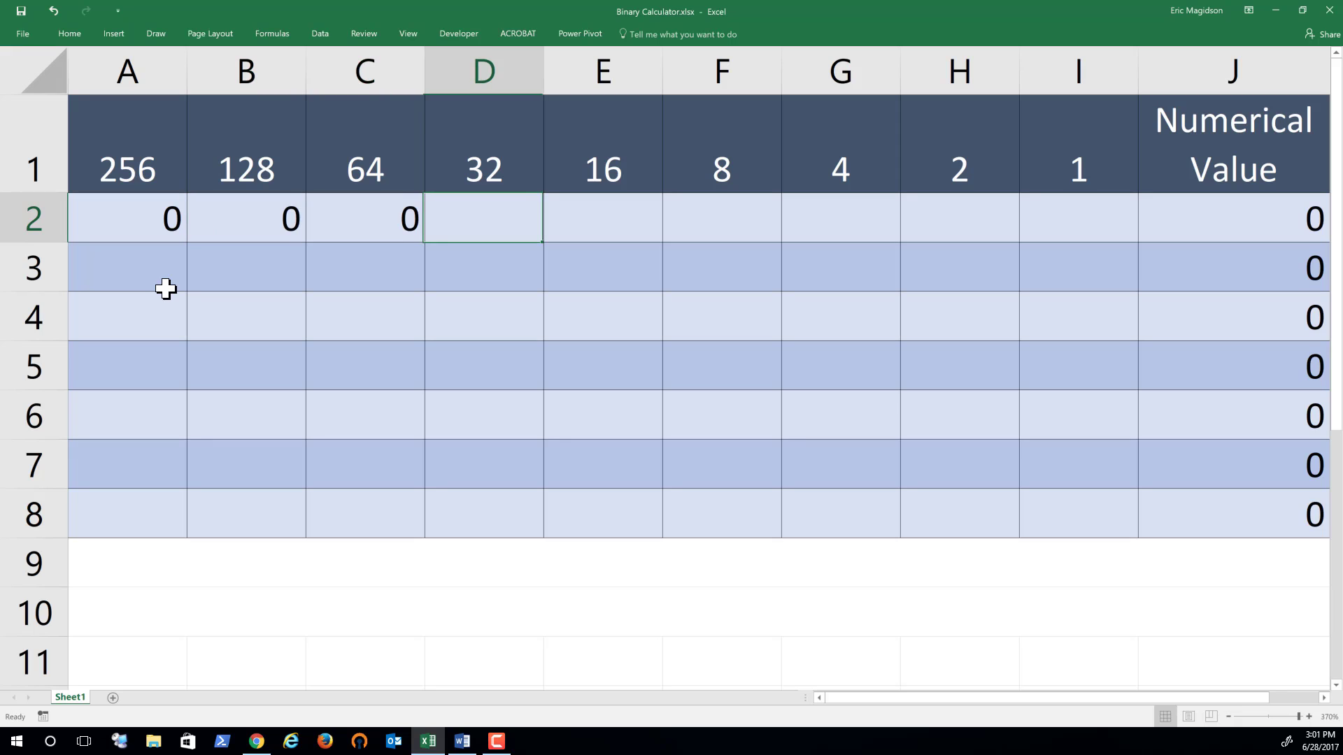
text(1)
key(Tab)
- Enter the bits 0, 0, 0, 0, 1 across E2:I2 so row 2 totals 33
text(0)
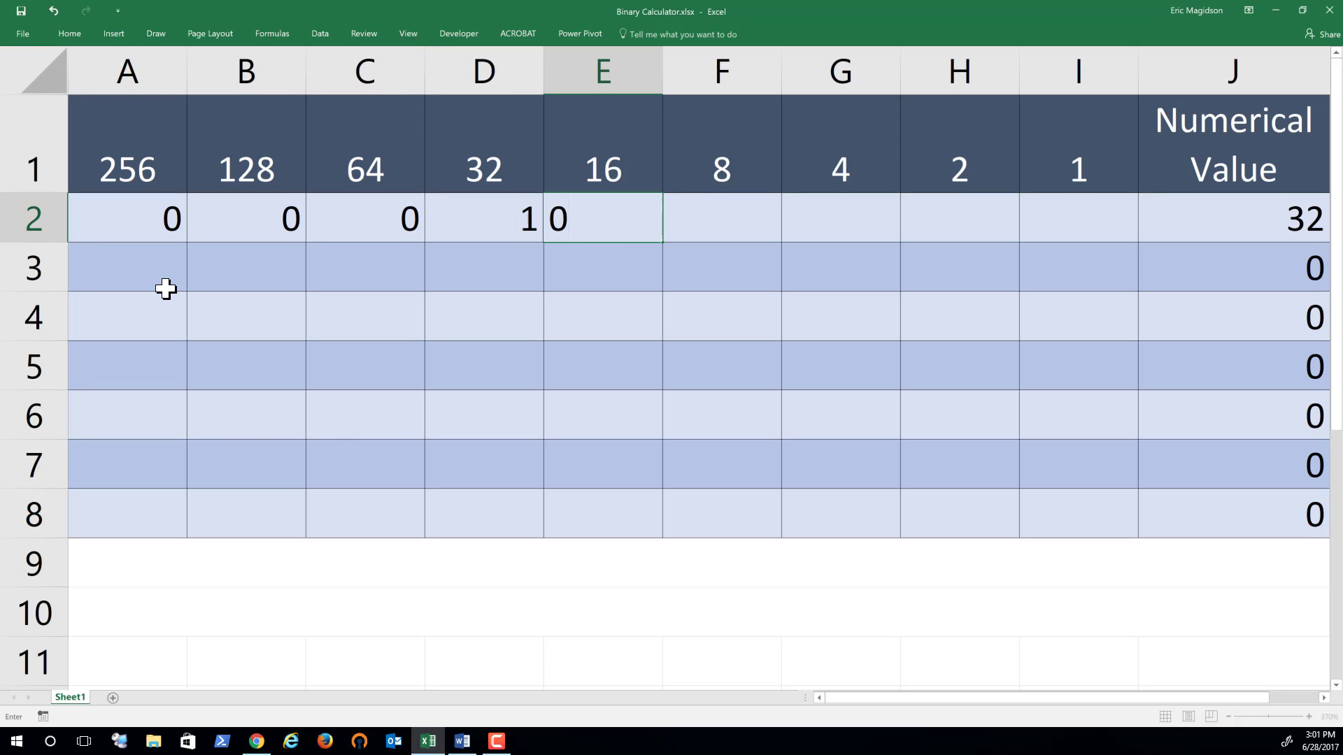
key(Tab)
text(0)
key(Tab)
text(0)
key(Tab)
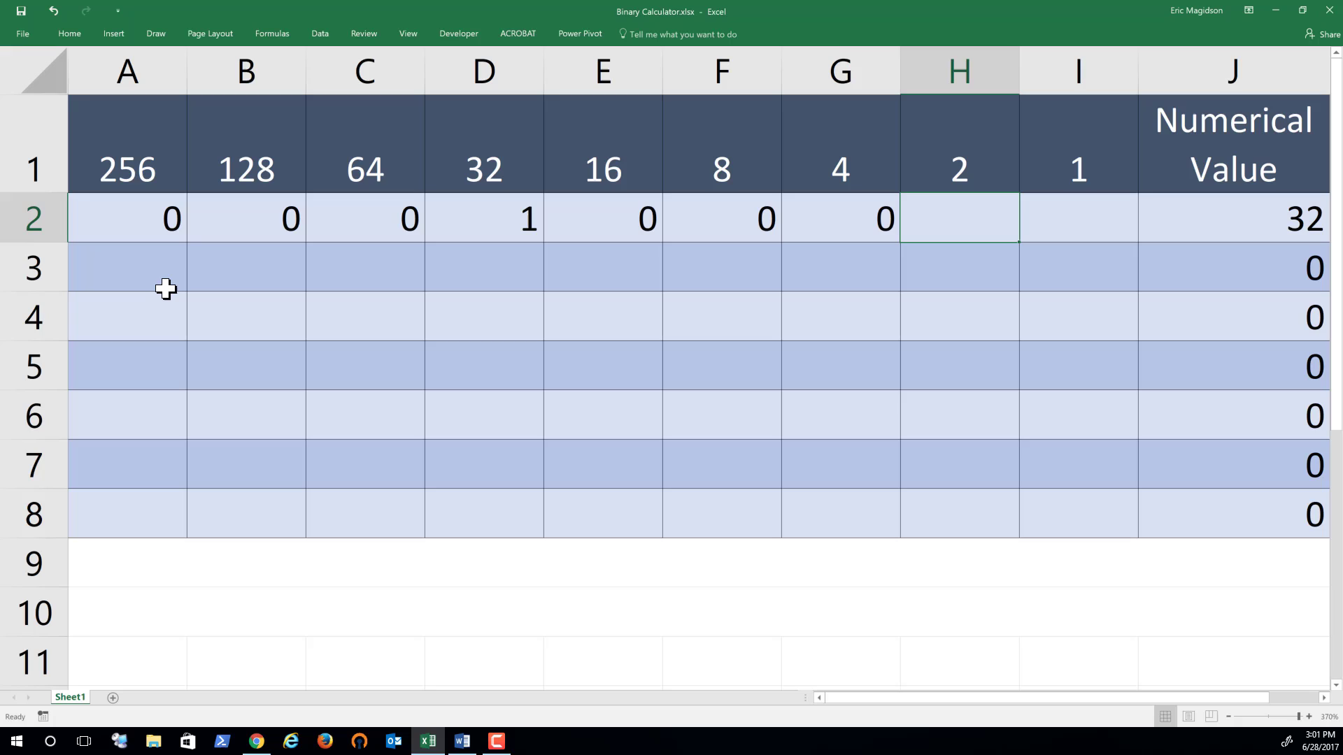
text(0)
key(Tab)
text(1)
key(Return)
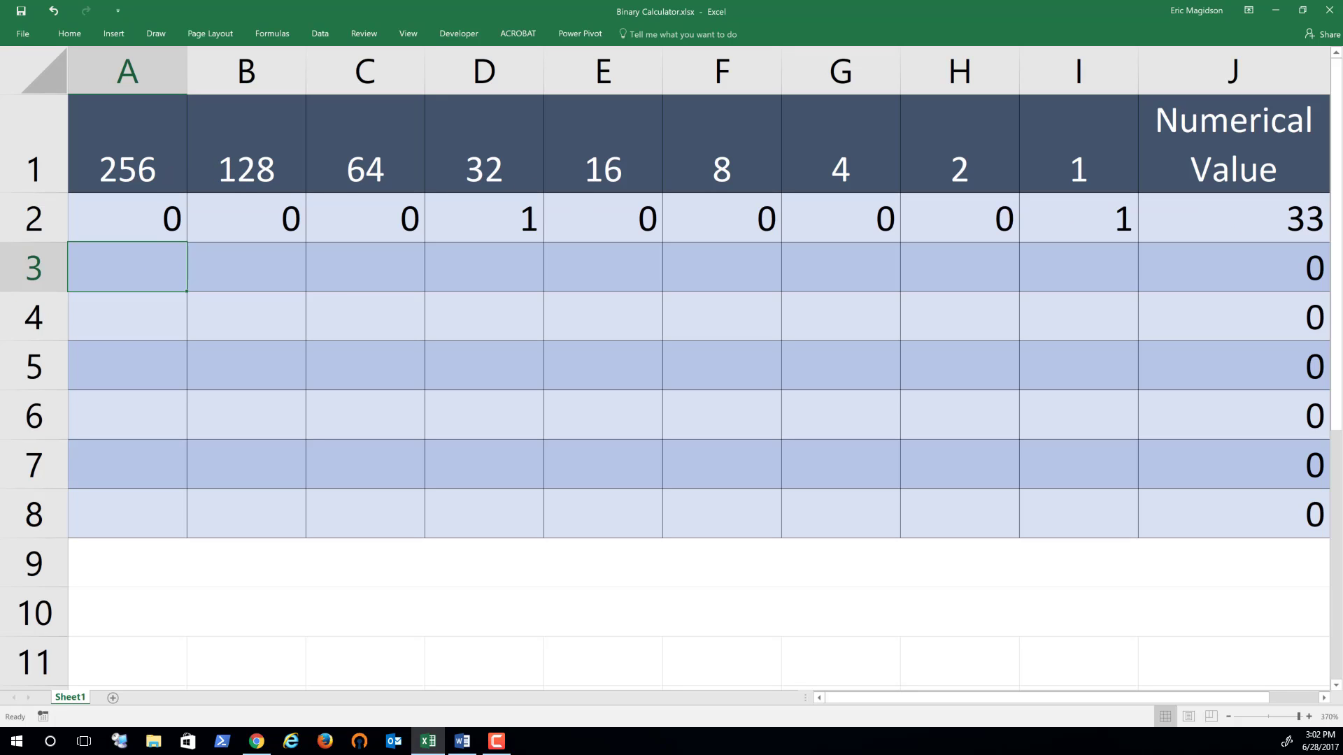
- Put 1 in A3 and B3, the 256 and 128 places, so row 3 reads 384
text(1)
key(Return)
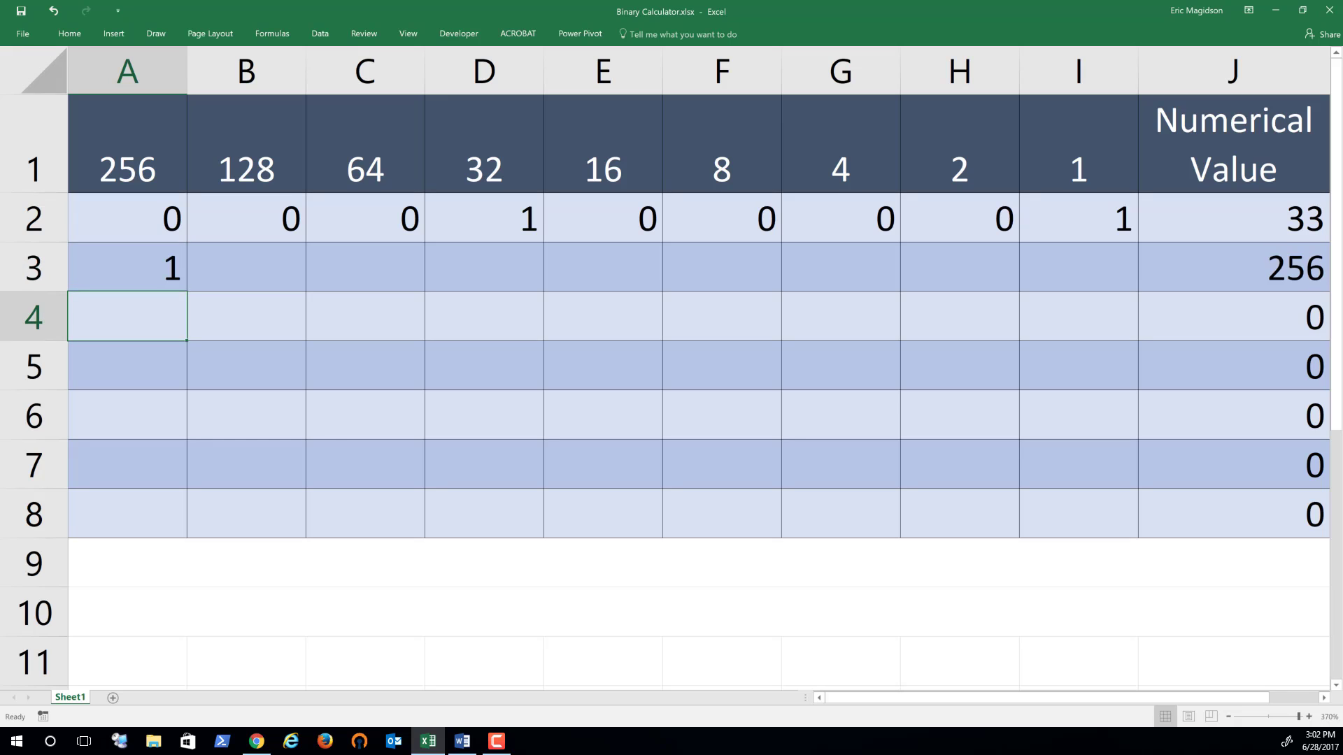
click(126, 266)
click(246, 266)
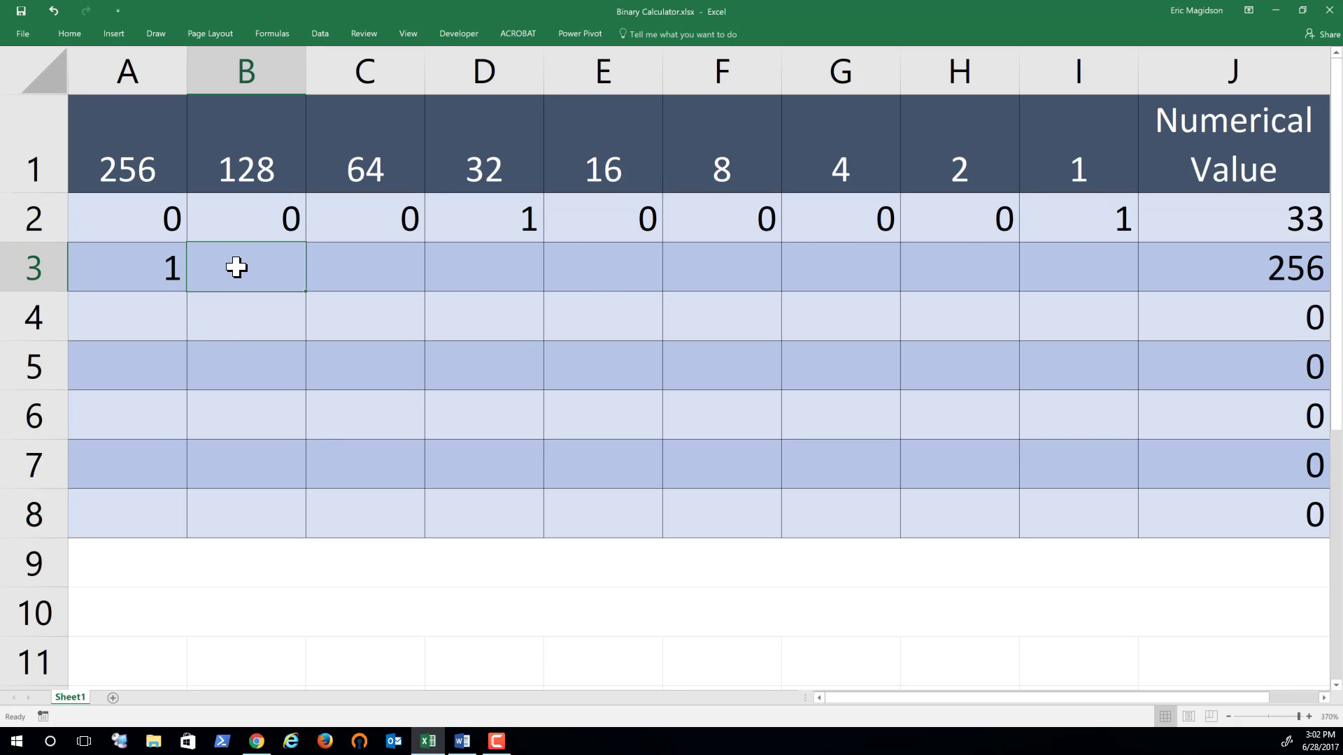
text(1)
key(Return)
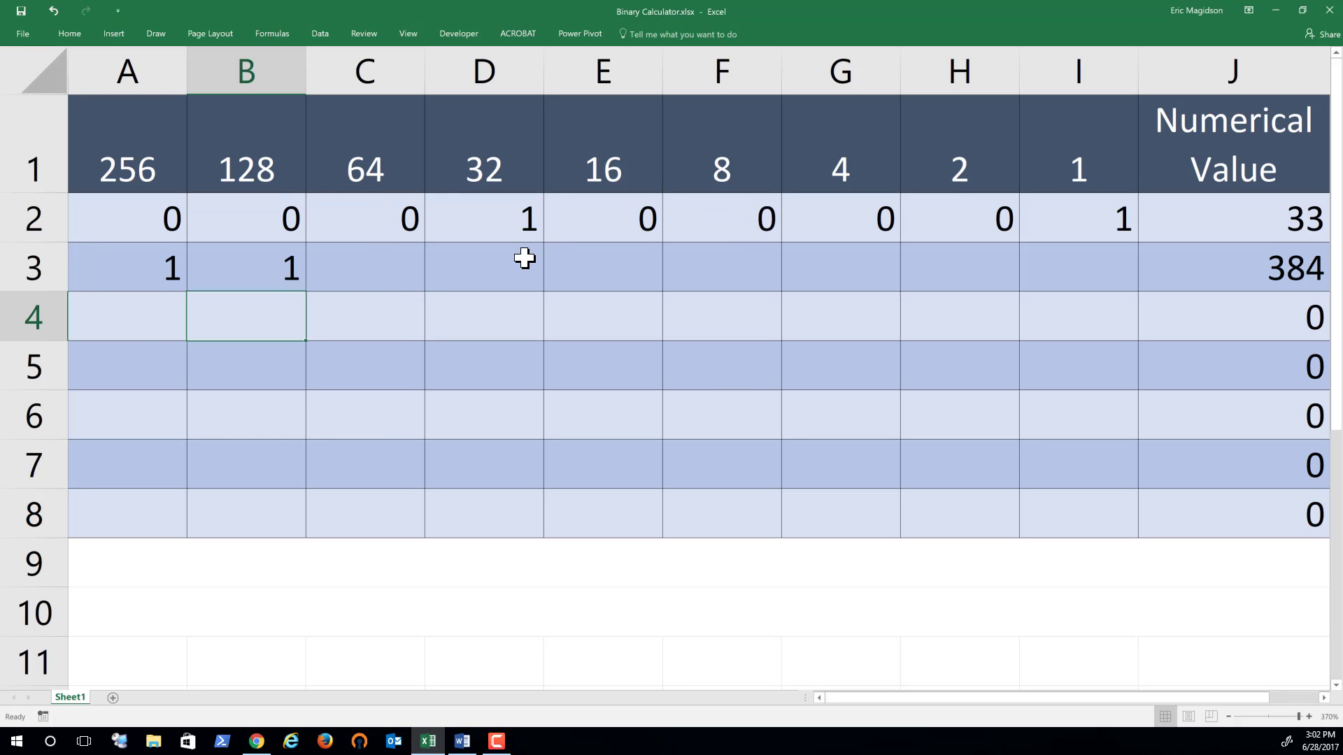
- Enter 1 in all nine cells A4:I4 so row 4 totals 511
click(153, 324)
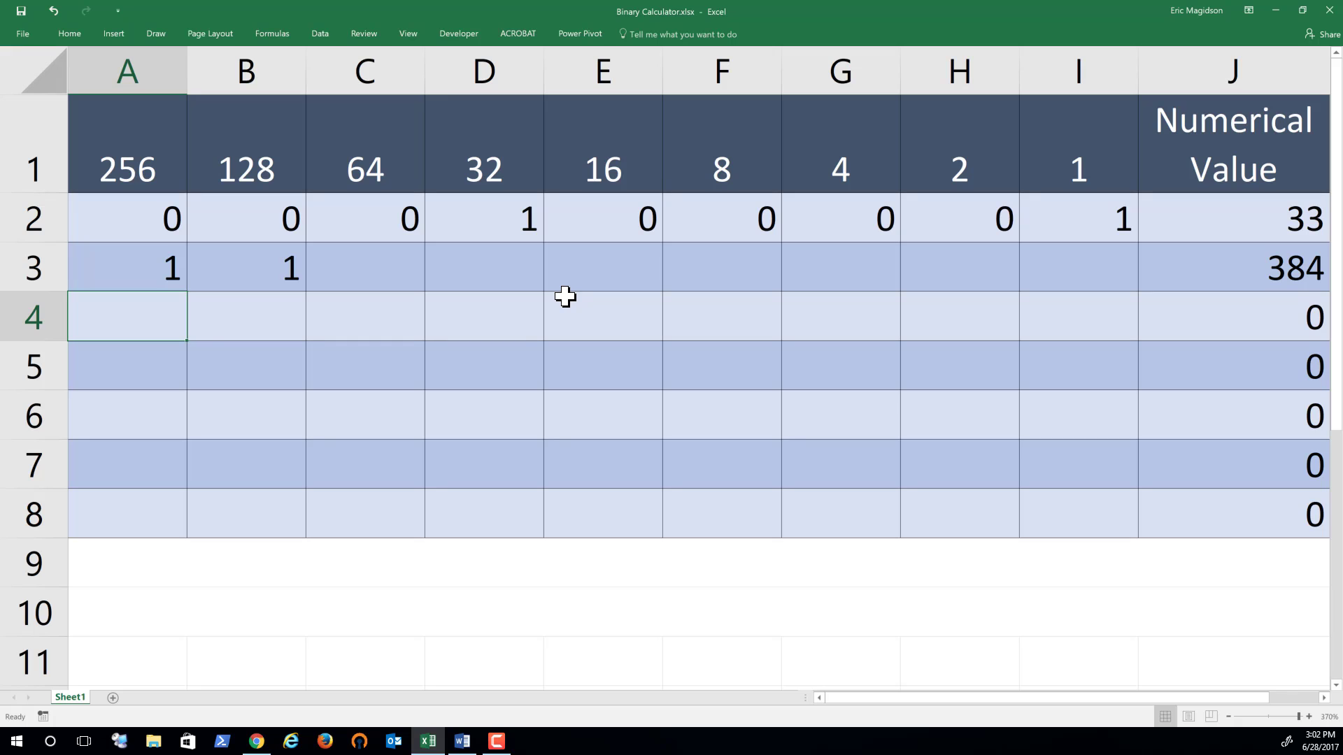
text(1	1	1	1	1	1)
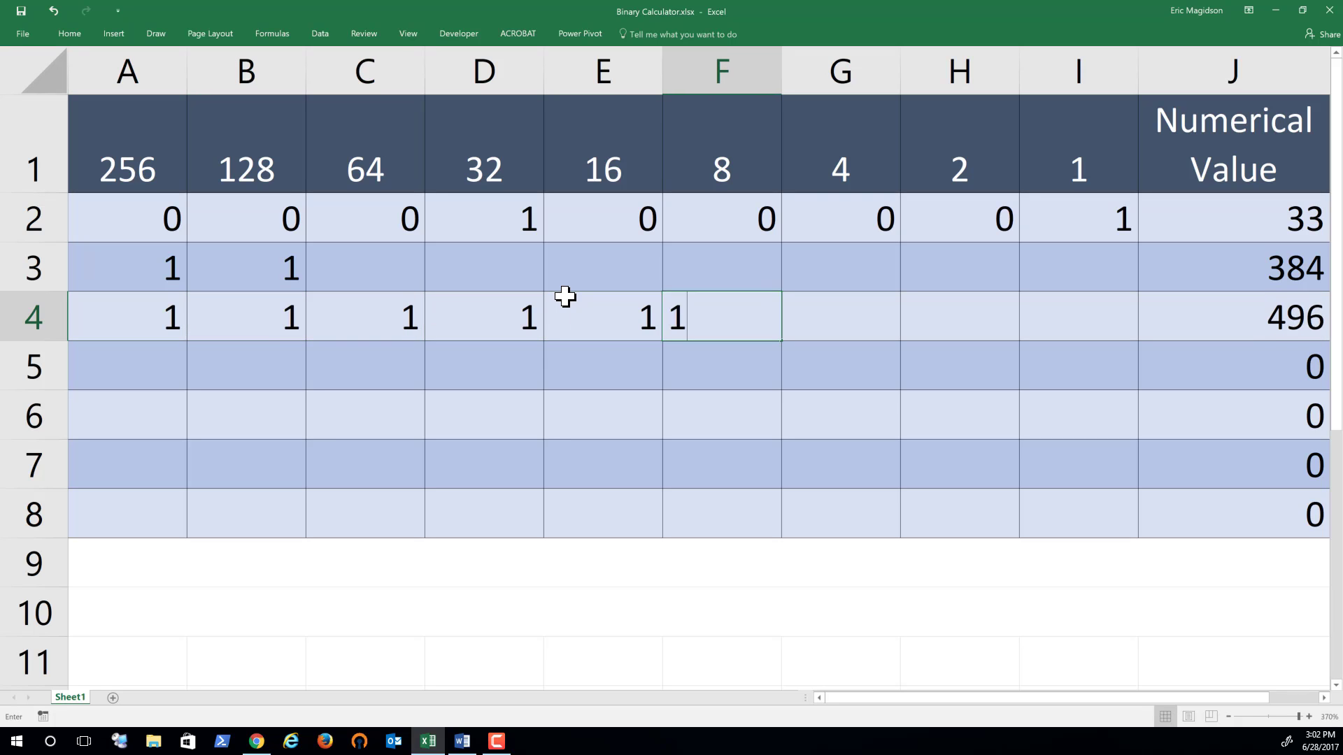
key(Tab)
text(1)
key(Tab)
text(1)
key(Tab)
text(1)
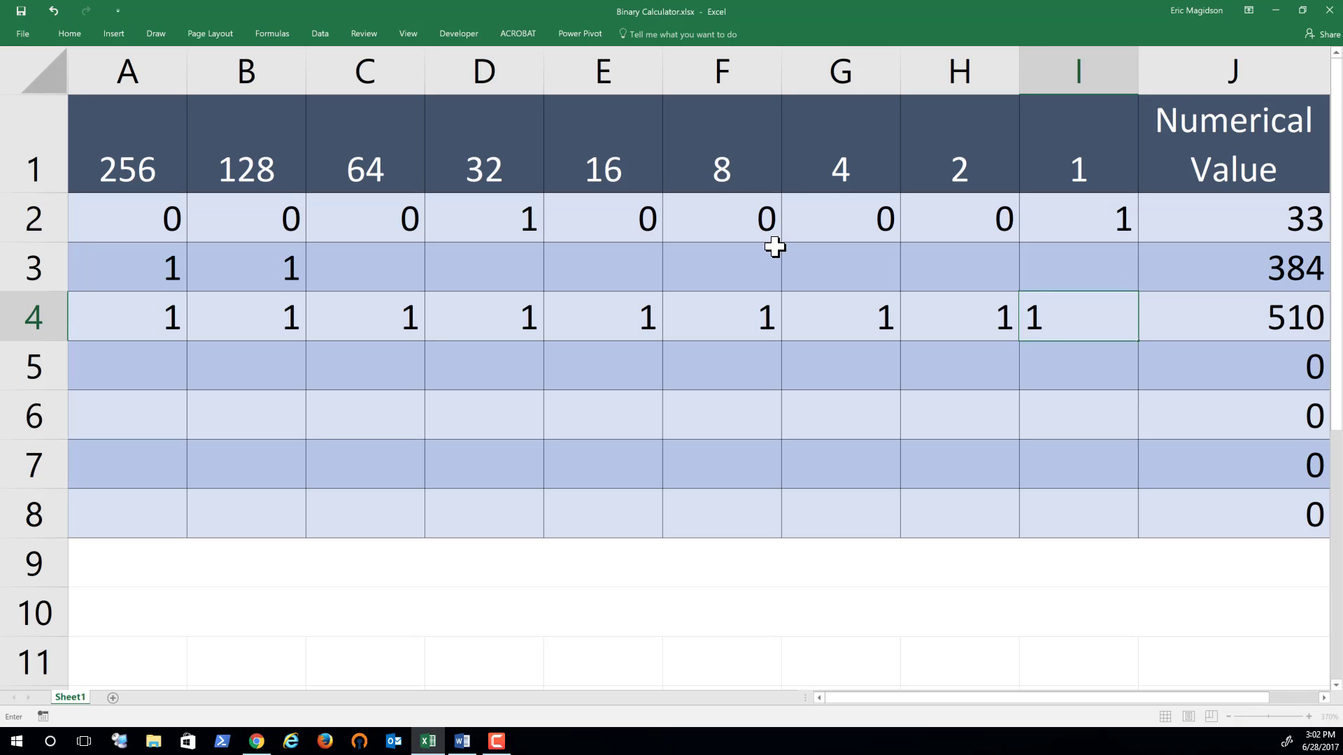
key(Tab)
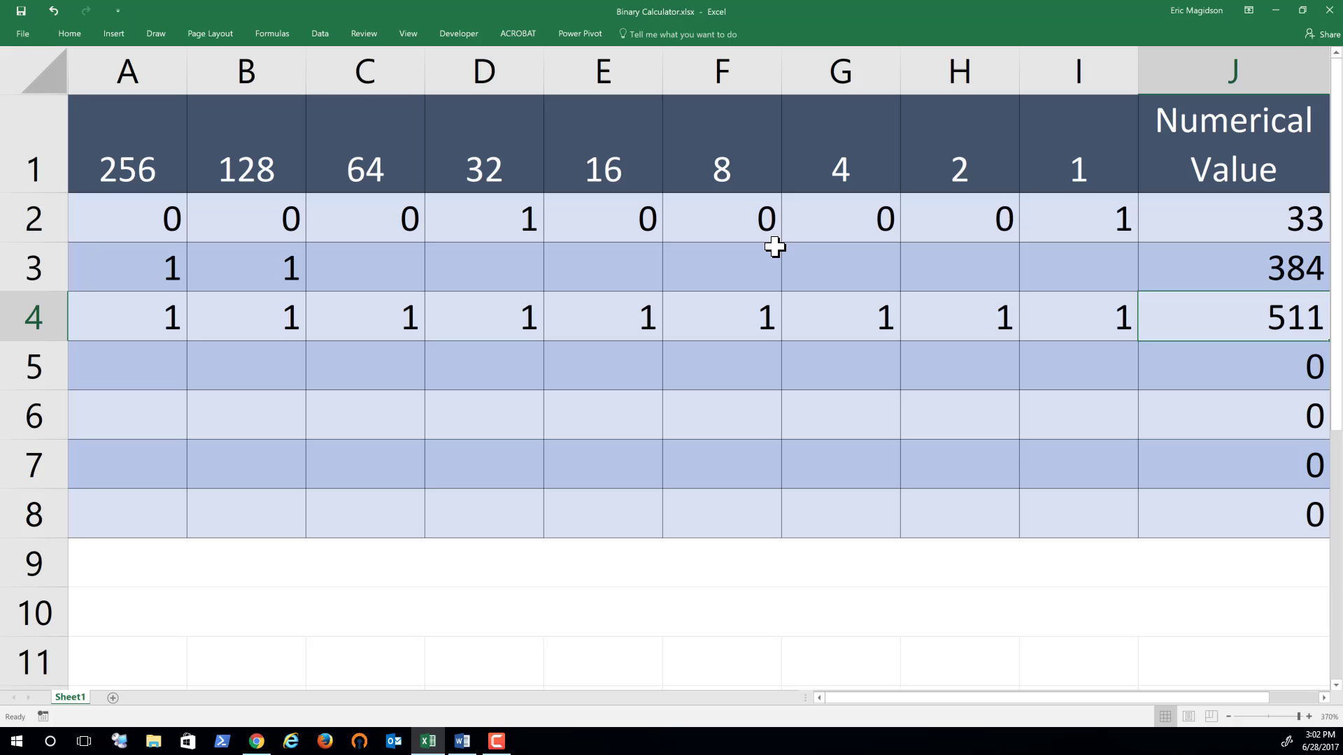